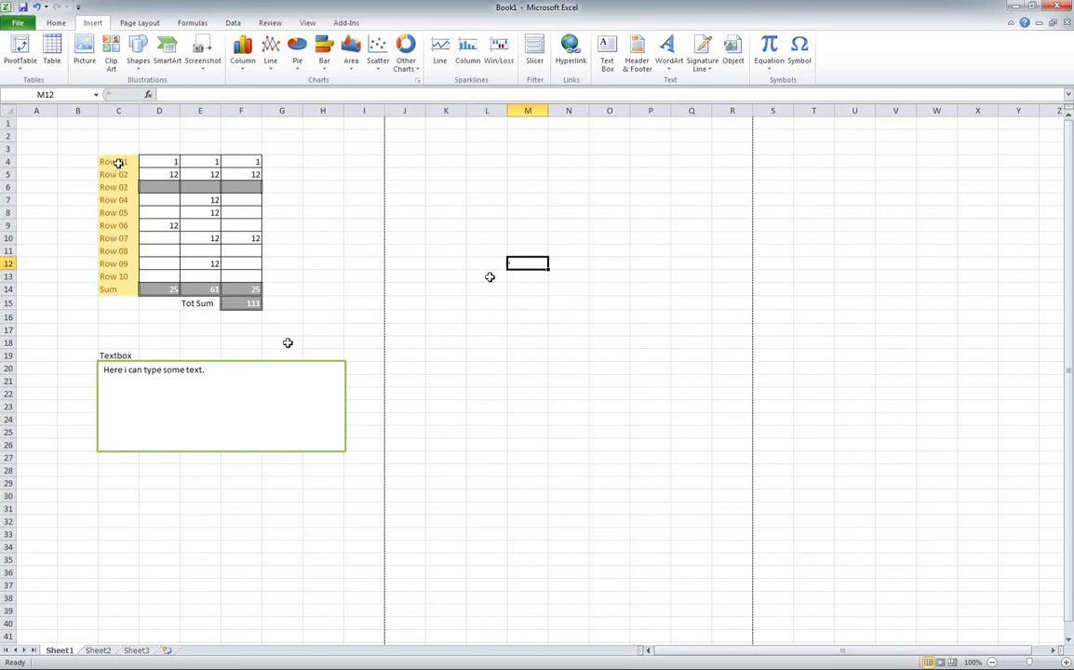
- Select the Row 01–Row 10 table, its value cells D7:F13, and the 25/61/25 sum totals
{"action": "left_click", "coordinate": [110, 162]}
{"action": "left_click_drag", "start_coordinate": [110, 162], "coordinate": [230, 173]}
{"action": "mouse_move", "coordinate": [162, 199]}
{"action": "left_mouse_down"}
{"action": "mouse_move", "coordinate": [265, 265]}
{"action": "mouse_move", "coordinate": [234, 277]}
{"action": "mouse_move", "coordinate": [206, 206]}
{"action": "mouse_move", "coordinate": [158, 199]}
{"action": "mouse_move", "coordinate": [162, 180]}
{"action": "mouse_move", "coordinate": [240, 184]}
{"action": "mouse_move", "coordinate": [159, 184]}
{"action": "left_mouse_up"}
{"action": "left_click_drag", "start_coordinate": [160, 288], "coordinate": [251, 305]}
{"action": "left_click", "coordinate": [158, 328]}
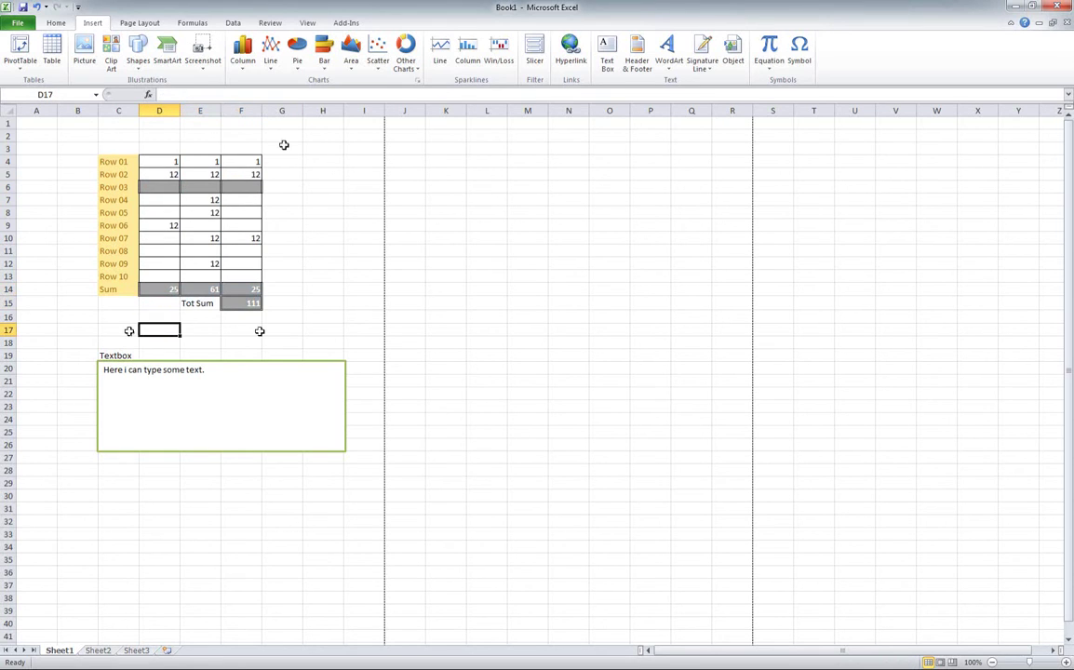
{"action": "left_click", "coordinate": [117, 331]}
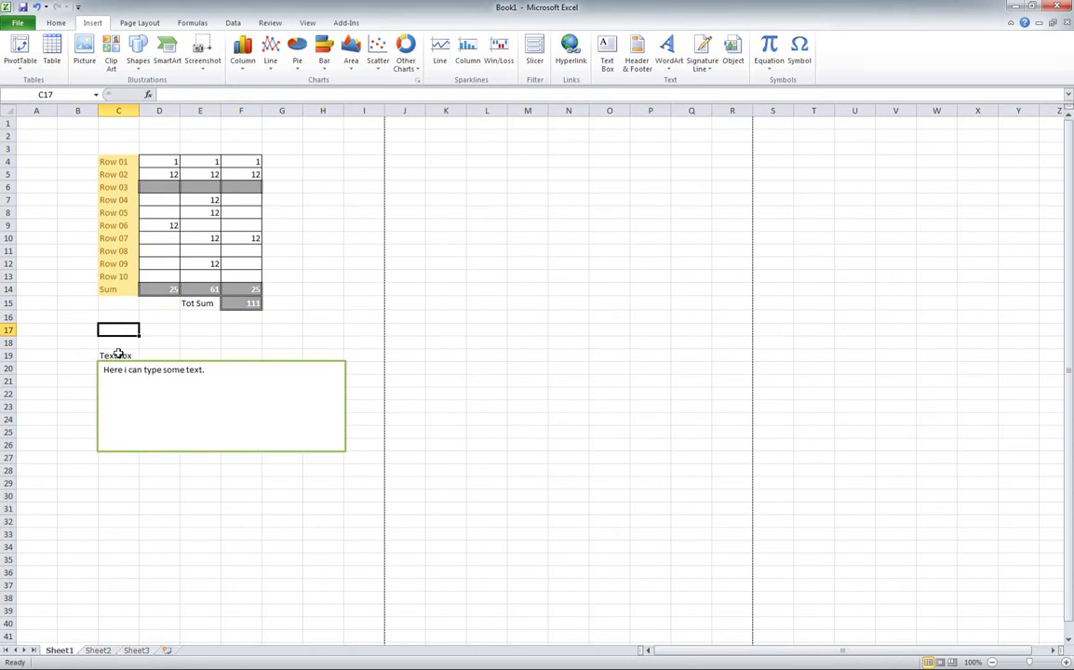
- Select the text box and the cells beside it, then bring up the Review ribbon commands
{"action": "left_click", "coordinate": [112, 366]}
{"action": "left_click", "coordinate": [173, 352]}
{"action": "left_click", "coordinate": [105, 354]}
{"action": "left_click", "coordinate": [74, 355]}
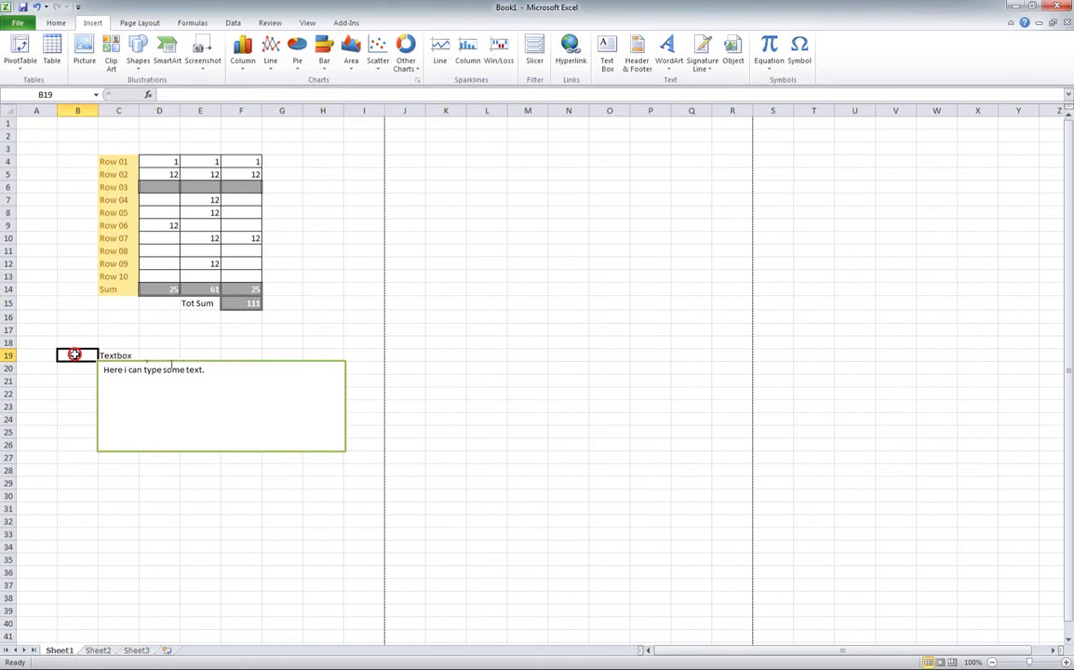
{"action": "left_click", "coordinate": [267, 22]}
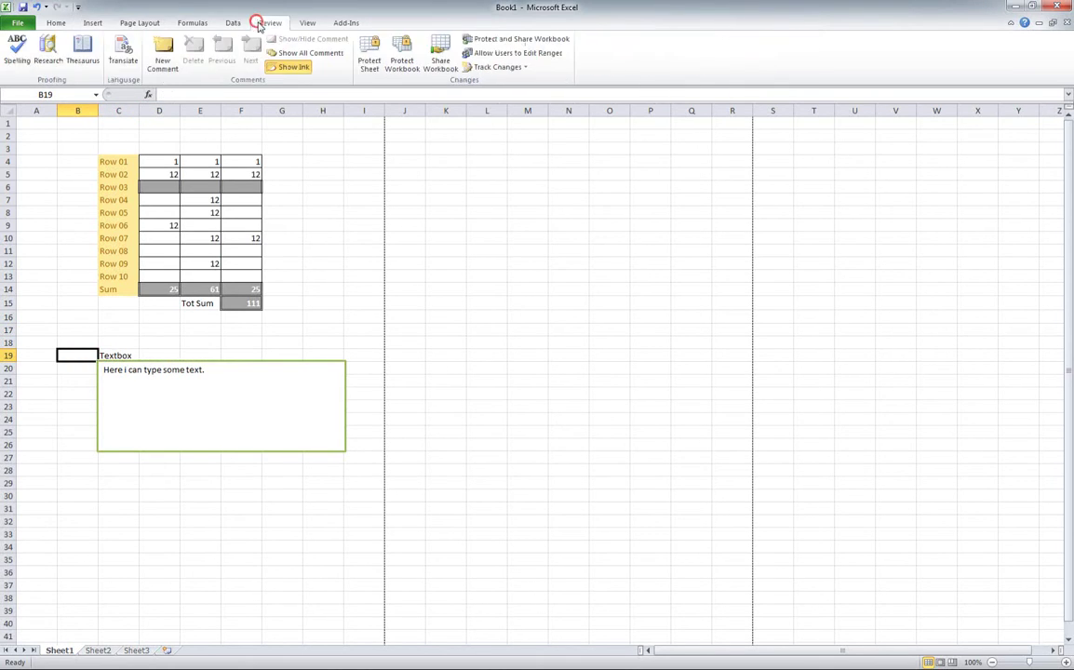
- Put the text cursor after 'Here i can type some text.' inside the text box
{"action": "left_click", "coordinate": [161, 376]}
{"action": "left_click", "coordinate": [209, 343]}
{"action": "left_click", "coordinate": [192, 383]}
{"action": "left_click", "coordinate": [229, 377]}
{"action": "mouse_move", "coordinate": [161, 397]}
{"action": "left_mouse_down"}
{"action": "mouse_move", "coordinate": [161, 411]}
{"action": "mouse_move", "coordinate": [221, 370]}
{"action": "left_mouse_up"}
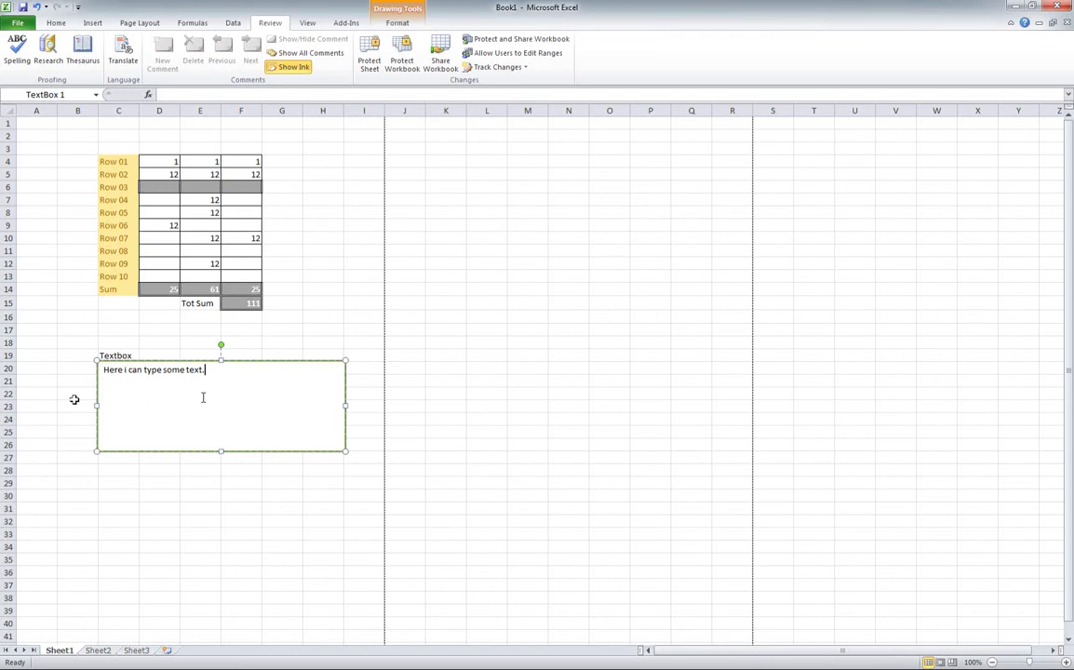
{"action": "left_click", "coordinate": [196, 400]}
- Open Format Shape for the text box, move it up, and show its Properties page
{"action": "right_click", "coordinate": [219, 385]}
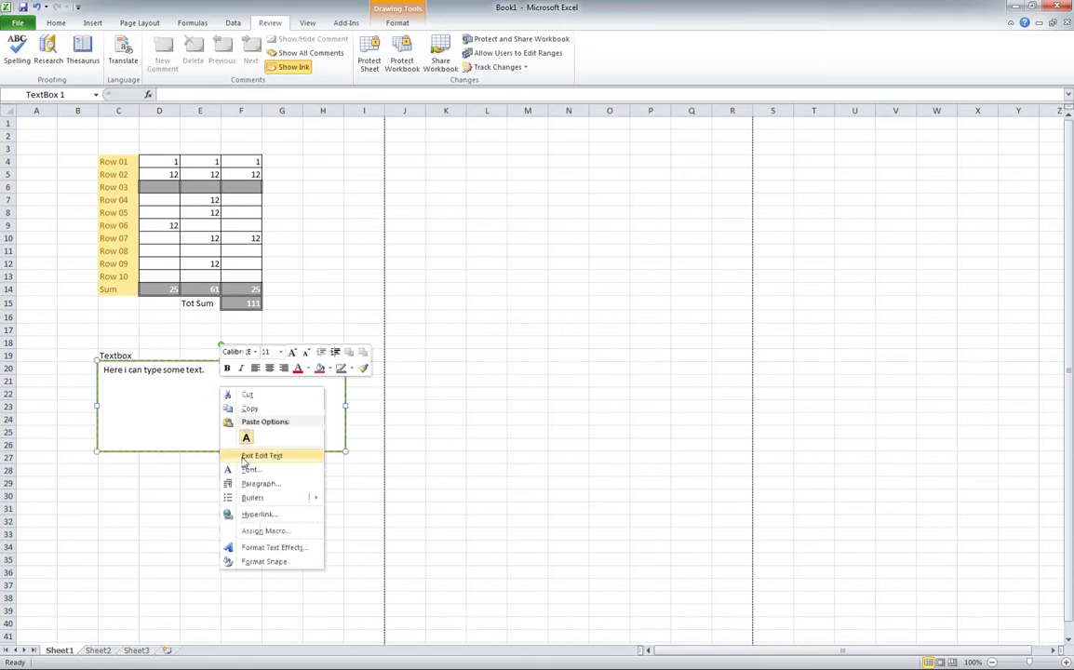
{"action": "left_click", "coordinate": [270, 564]}
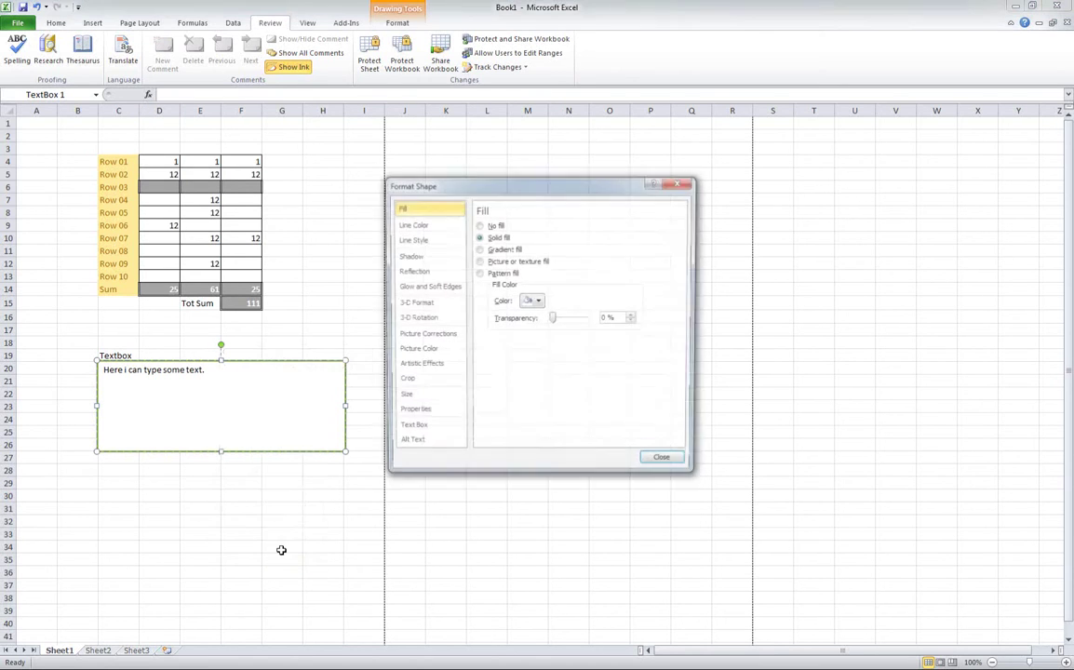
{"action": "left_click_drag", "start_coordinate": [465, 189], "coordinate": [475, 139]}
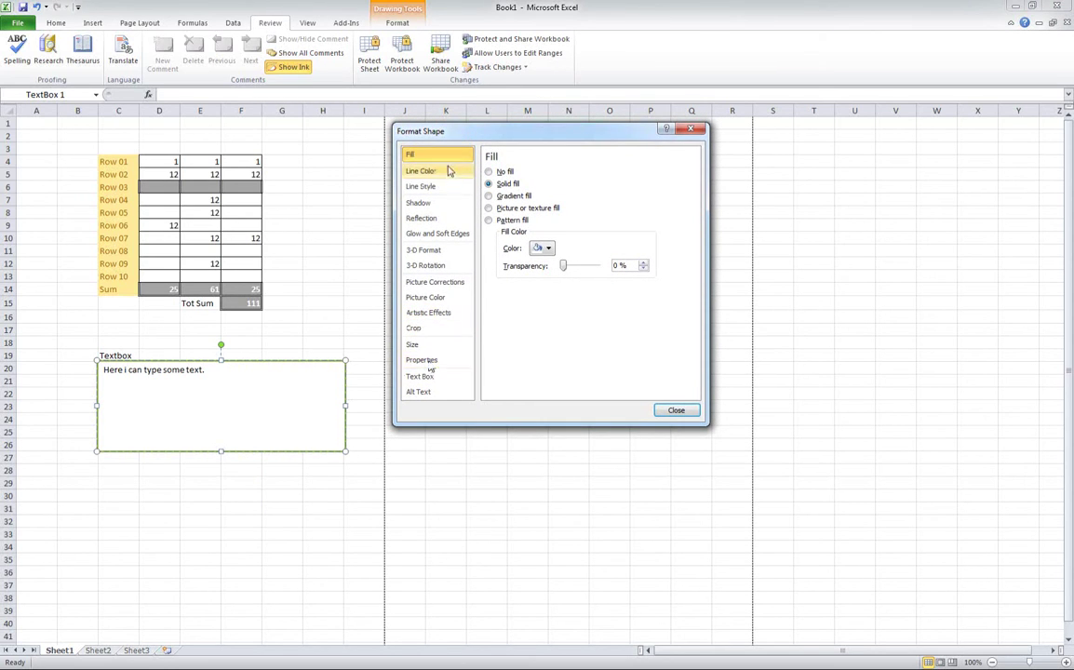
{"action": "left_click", "coordinate": [435, 363]}
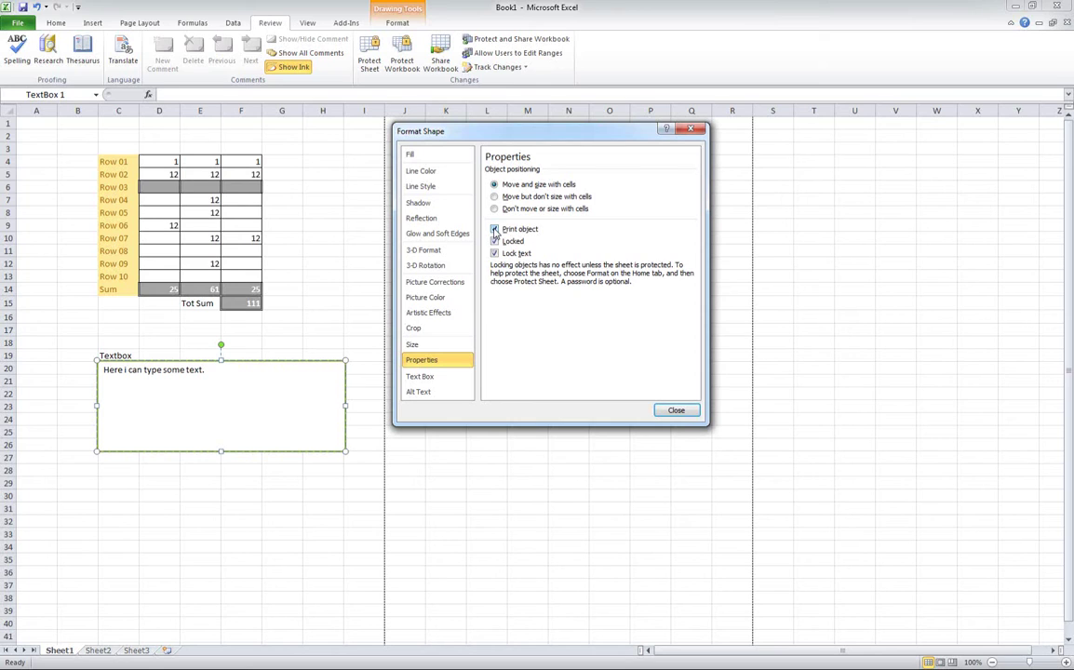
- Leave Print object and Locked checked for the text box and uncheck Lock text
{"action": "left_click", "coordinate": [494, 230]}
{"action": "left_click", "coordinate": [494, 230]}
{"action": "left_click", "coordinate": [494, 230]}
{"action": "left_click", "coordinate": [496, 241]}
{"action": "left_click", "coordinate": [495, 241]}
{"action": "left_click", "coordinate": [494, 241]}
{"action": "left_click", "coordinate": [509, 257]}
- Close Format Shape, protect Sheet1 with a confirmed password, then try selecting table cells F13 and a total
{"action": "left_click", "coordinate": [670, 412]}
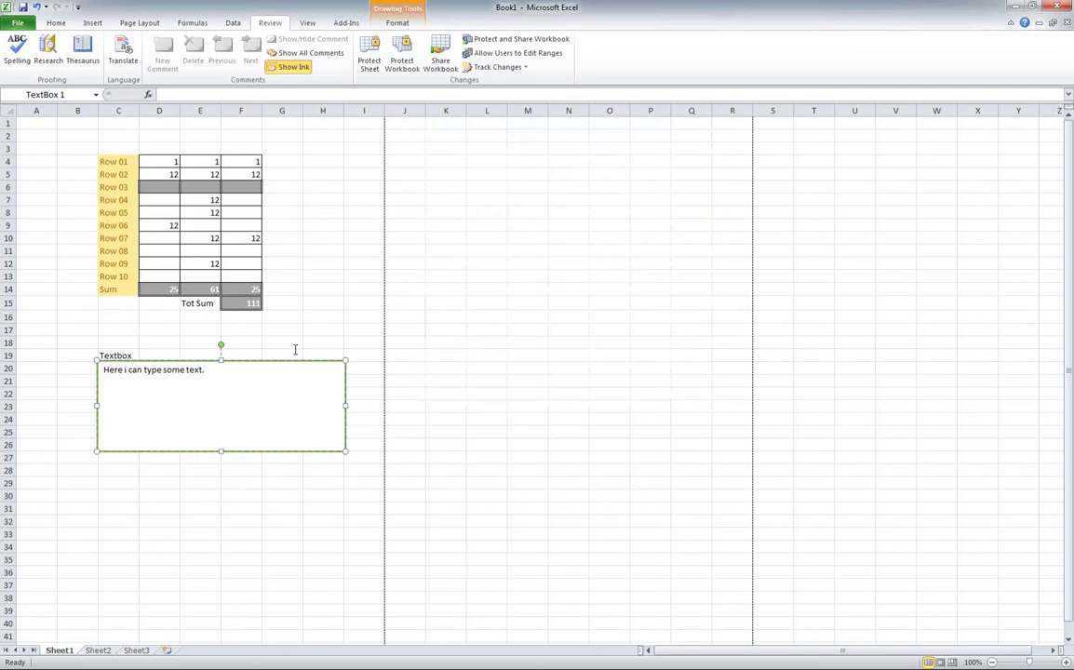
{"action": "left_click", "coordinate": [370, 62]}
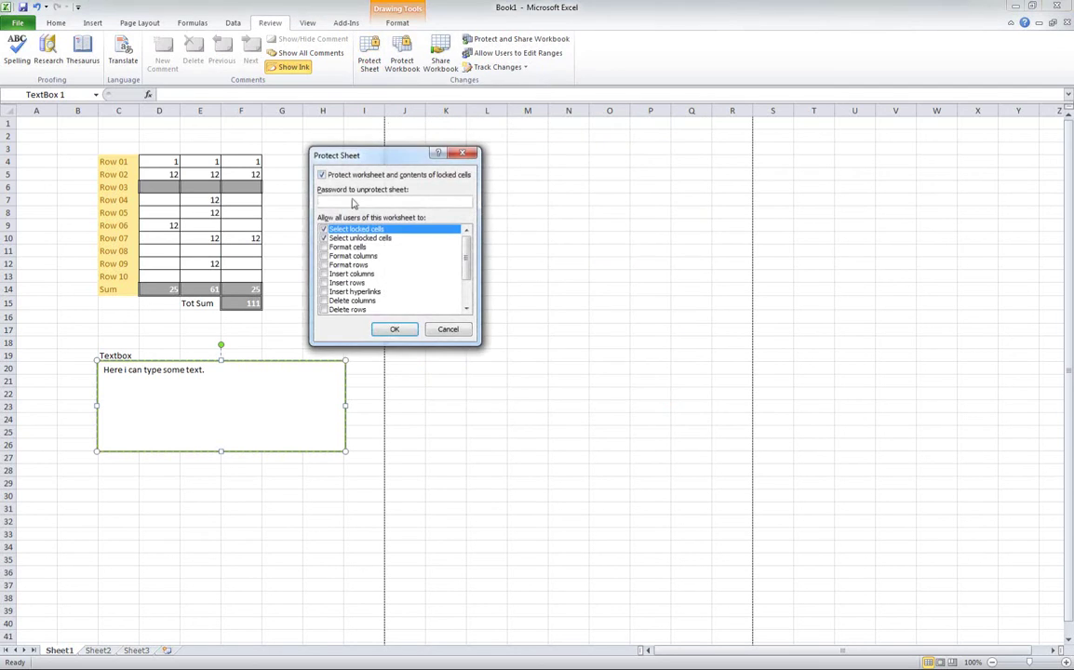
{"action": "left_click", "coordinate": [352, 199]}
{"action": "type", "text": "123"}
{"action": "left_click", "coordinate": [391, 329]}
{"action": "type", "text": "123"}
{"action": "left_click", "coordinate": [409, 290]}
{"action": "left_click", "coordinate": [271, 316]}
{"action": "left_click", "coordinate": [242, 290]}
{"action": "left_click", "coordinate": [232, 270]}
{"action": "double_click", "coordinate": [238, 252]}
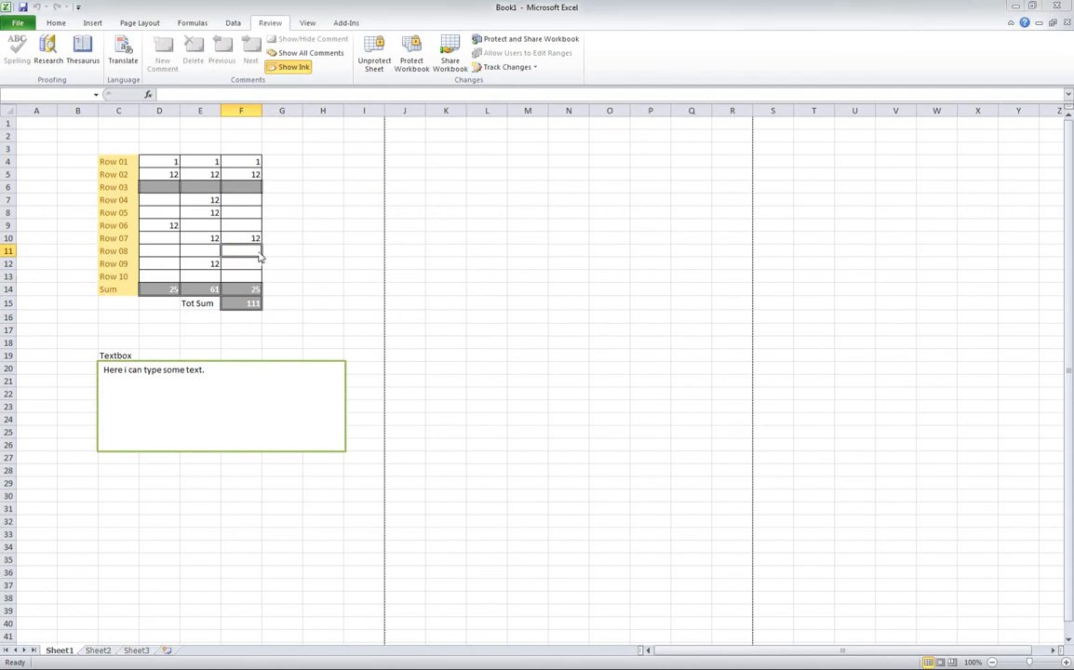
{"action": "left_click", "coordinate": [527, 376]}
{"action": "double_click", "coordinate": [249, 253]}
{"action": "left_click", "coordinate": [538, 376]}
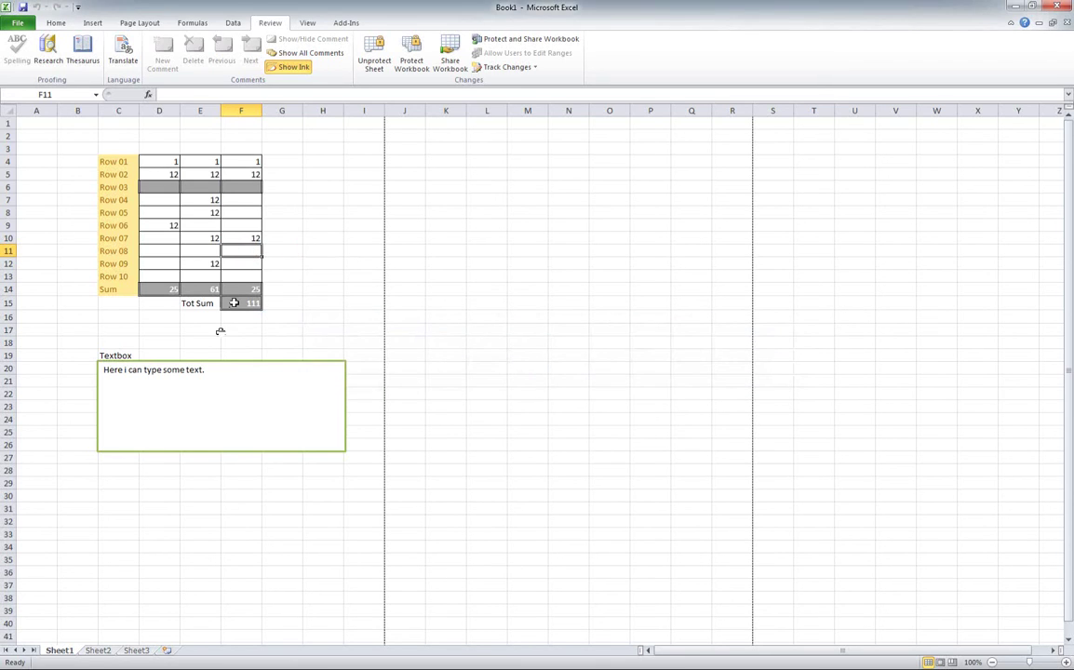
{"action": "left_click", "coordinate": [148, 354]}
{"action": "left_click_drag", "start_coordinate": [178, 369], "coordinate": [185, 369]}
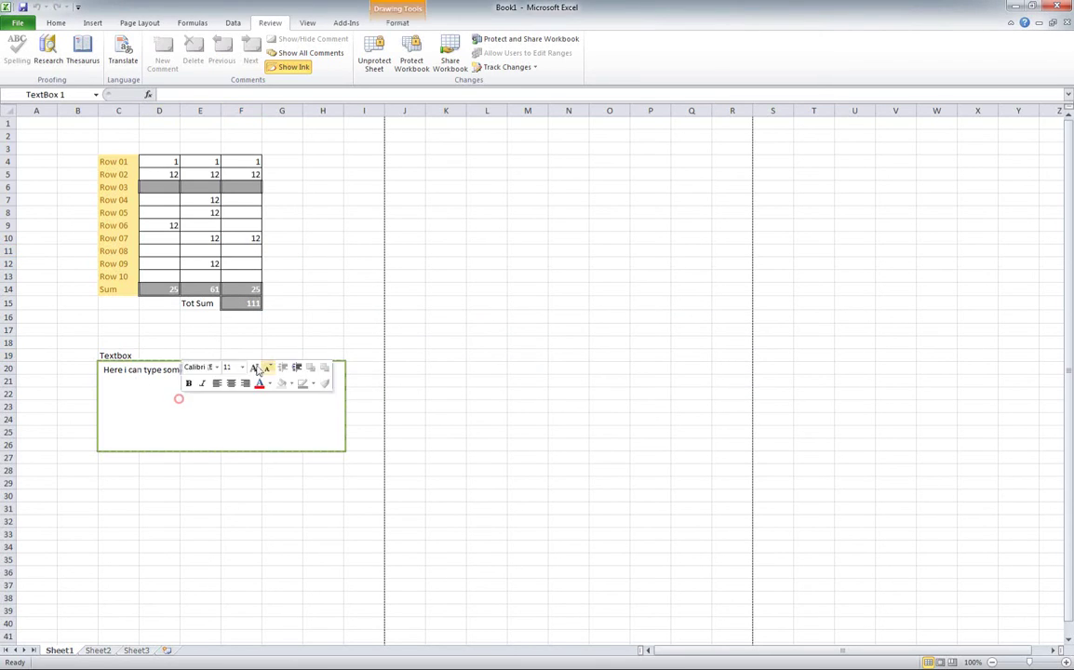
{"action": "left_click", "coordinate": [96, 450]}
{"action": "left_click", "coordinate": [77, 418]}
{"action": "left_click", "coordinate": [77, 342]}
{"action": "left_click", "coordinate": [119, 355]}
{"action": "double_click", "coordinate": [118, 354]}
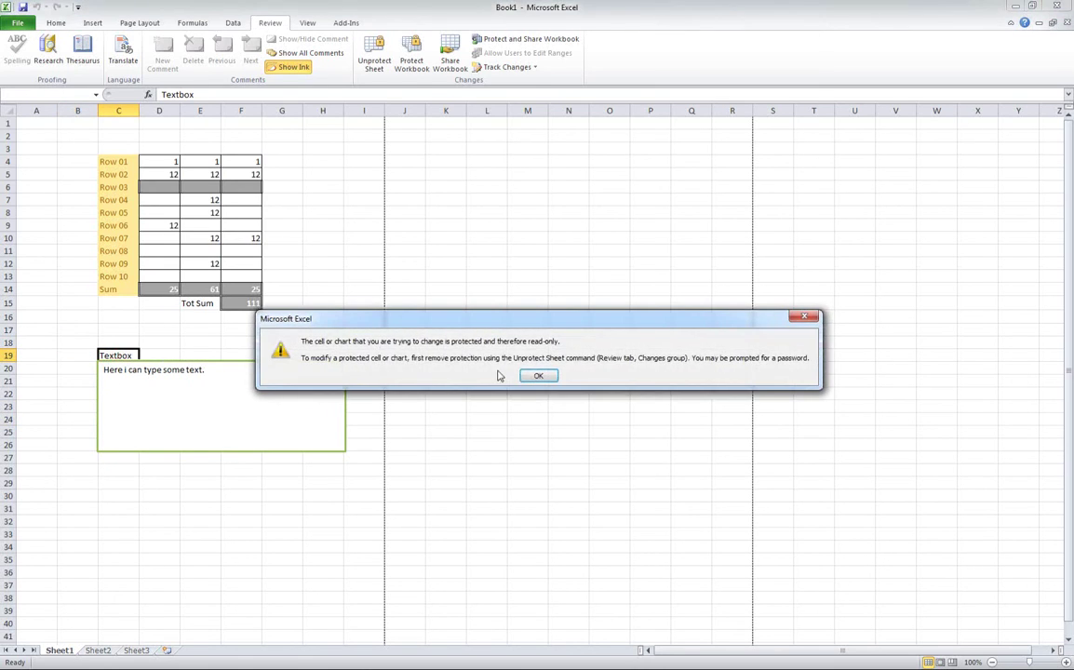
{"action": "key", "text": "Return"}
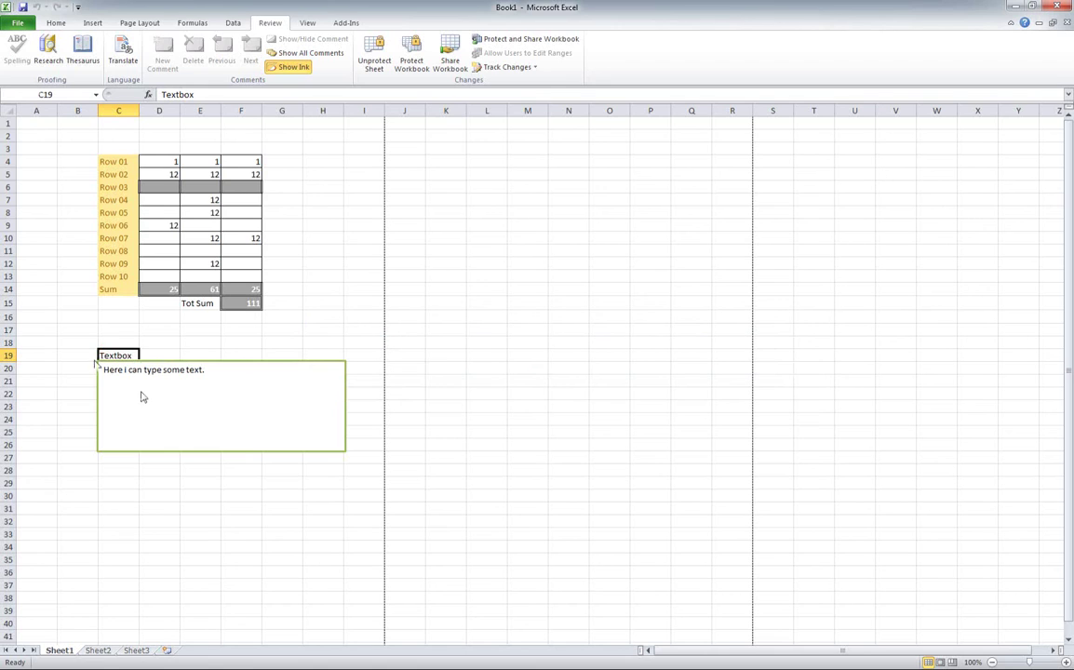
{"action": "left_click", "coordinate": [141, 342]}
{"action": "left_click", "coordinate": [158, 379]}
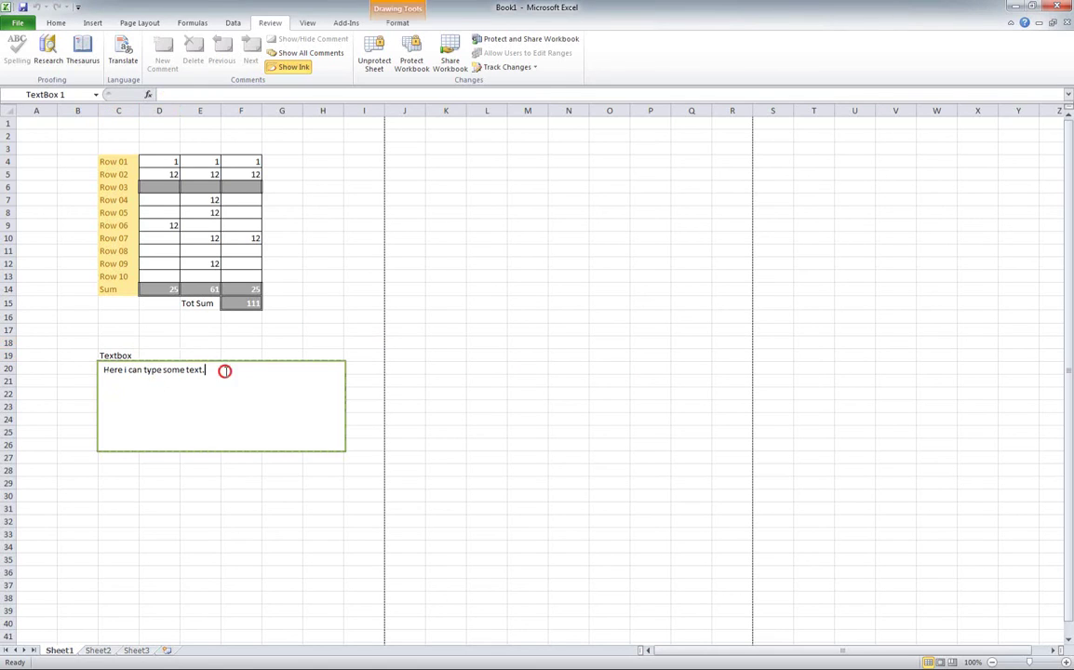
{"action": "left_click_drag", "start_coordinate": [224, 370], "coordinate": [99, 431]}
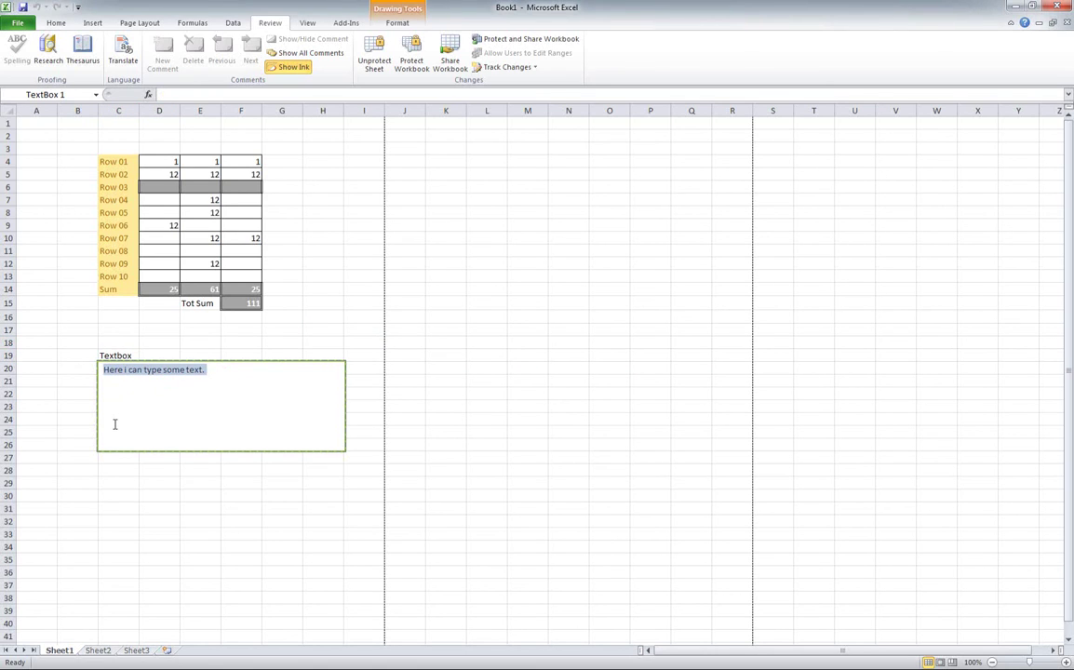
{"action": "type", "text": "H"}
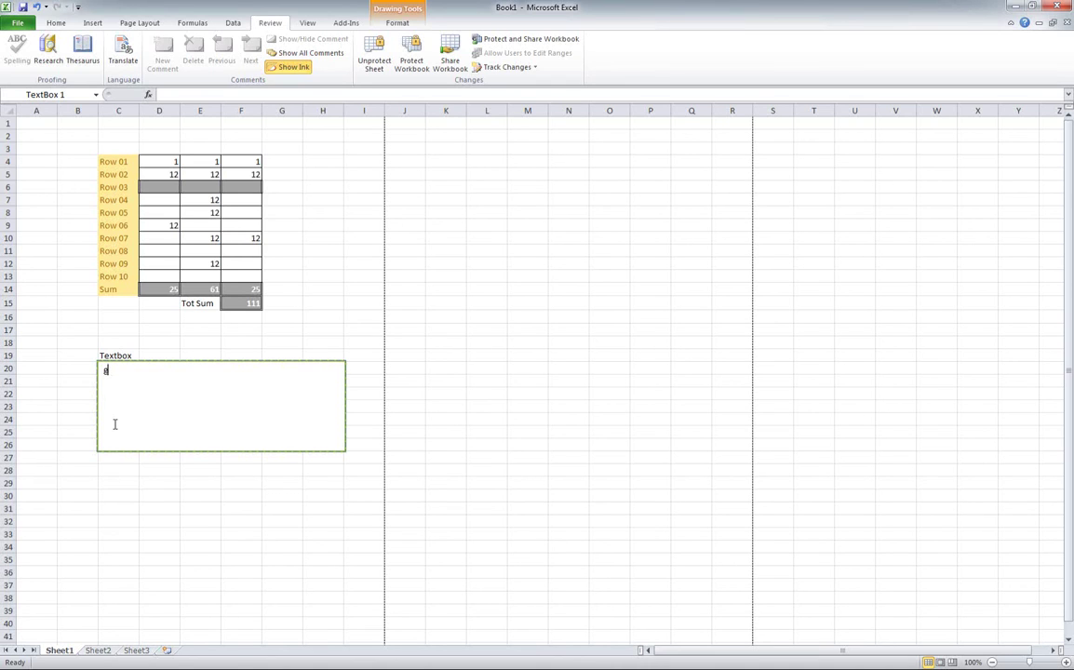
{"action": "key", "text": "ctrl+z"}
{"action": "key", "text": "ctrl+z"}
{"action": "key", "text": "ctrl+z"}
{"action": "key", "text": "ctrl+z"}
- Undo the last edit in the text box and place the cursor at the end of its text
{"action": "left_click", "coordinate": [244, 369]}
{"action": "key", "text": "ctrl+z"}
{"action": "left_click", "coordinate": [233, 371]}
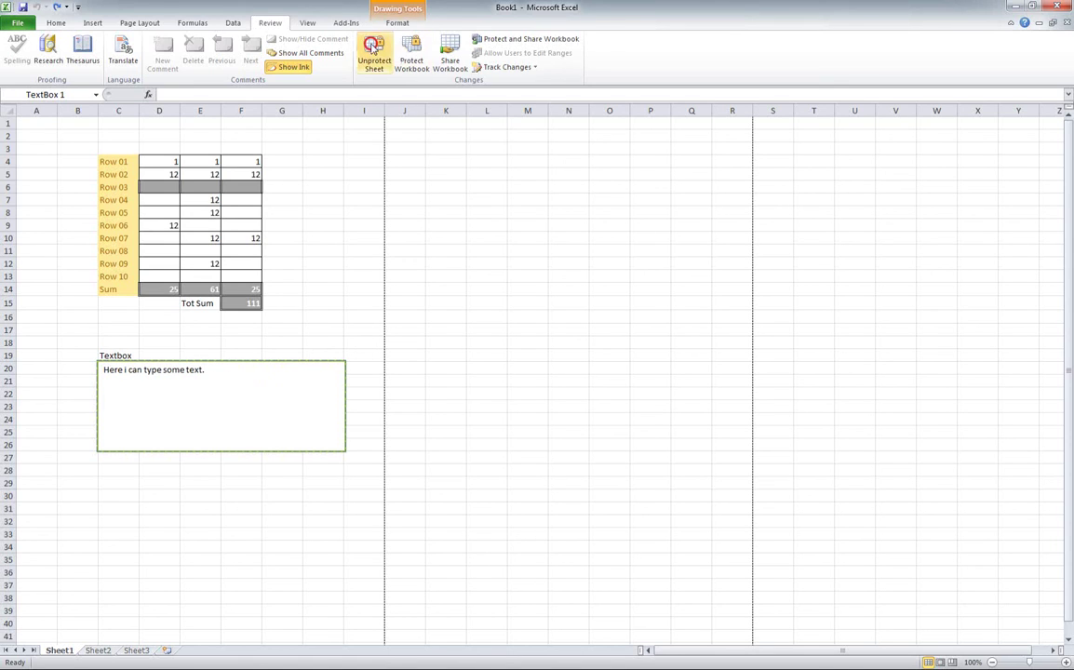
- Unprotect Sheet1 by entering the sheet password
{"action": "left_click", "coordinate": [373, 54]}
{"action": "left_click", "coordinate": [377, 243]}
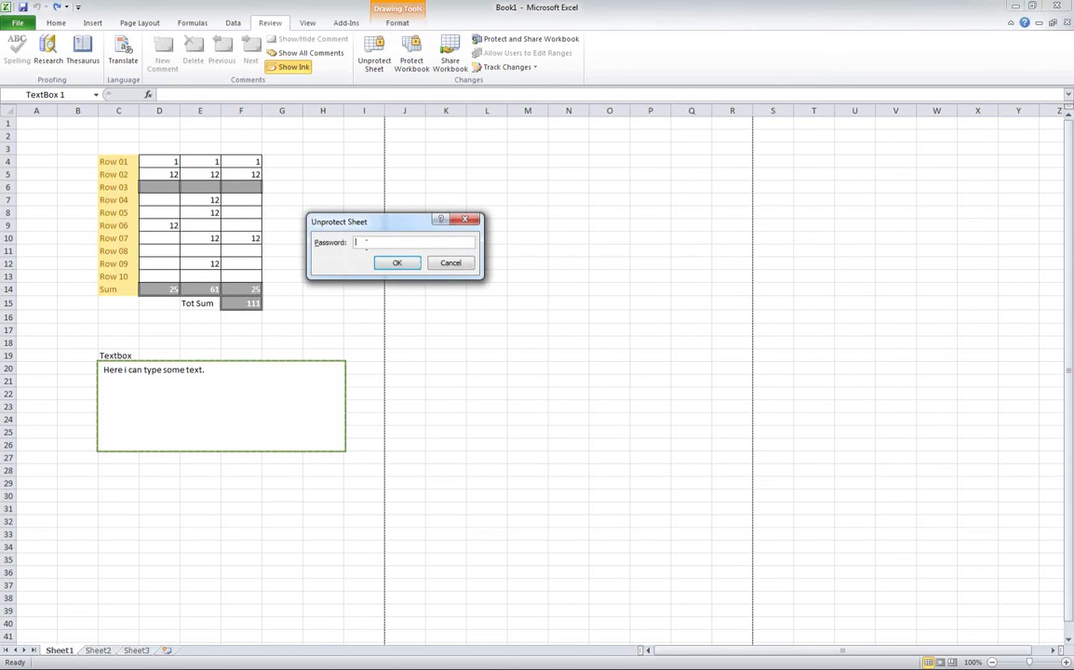
{"action": "type", "text": "1234"}
{"action": "left_click", "coordinate": [395, 263]}
- Uncheck Lock text on the text box's Format Shape Properties page, close it, and select cell K16
{"action": "right_click", "coordinate": [252, 395]}
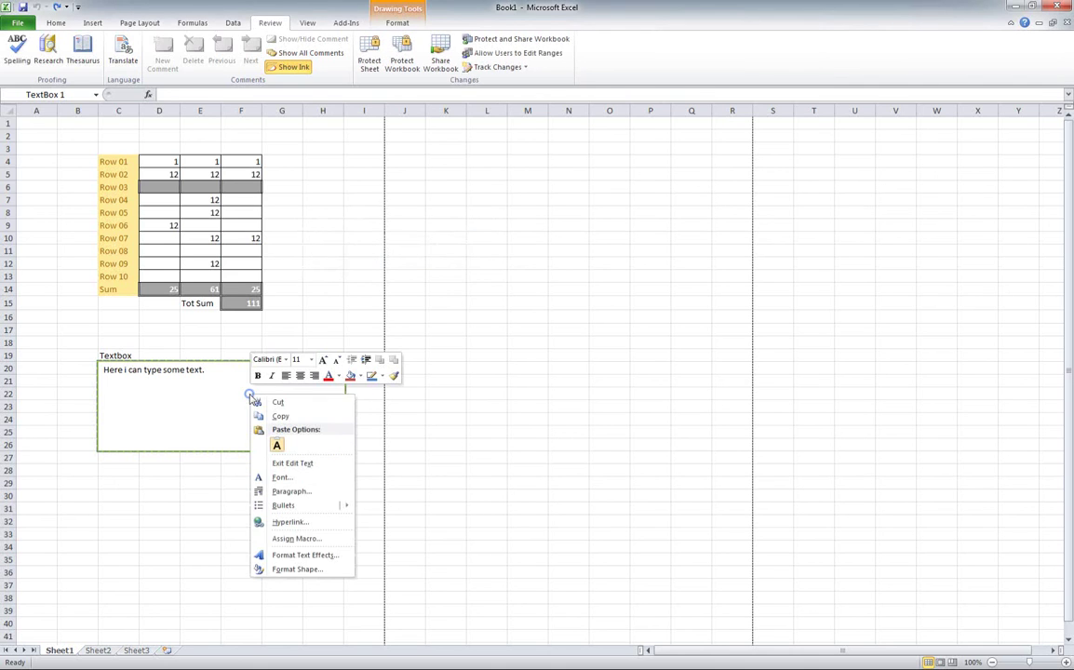
{"action": "left_click", "coordinate": [298, 570]}
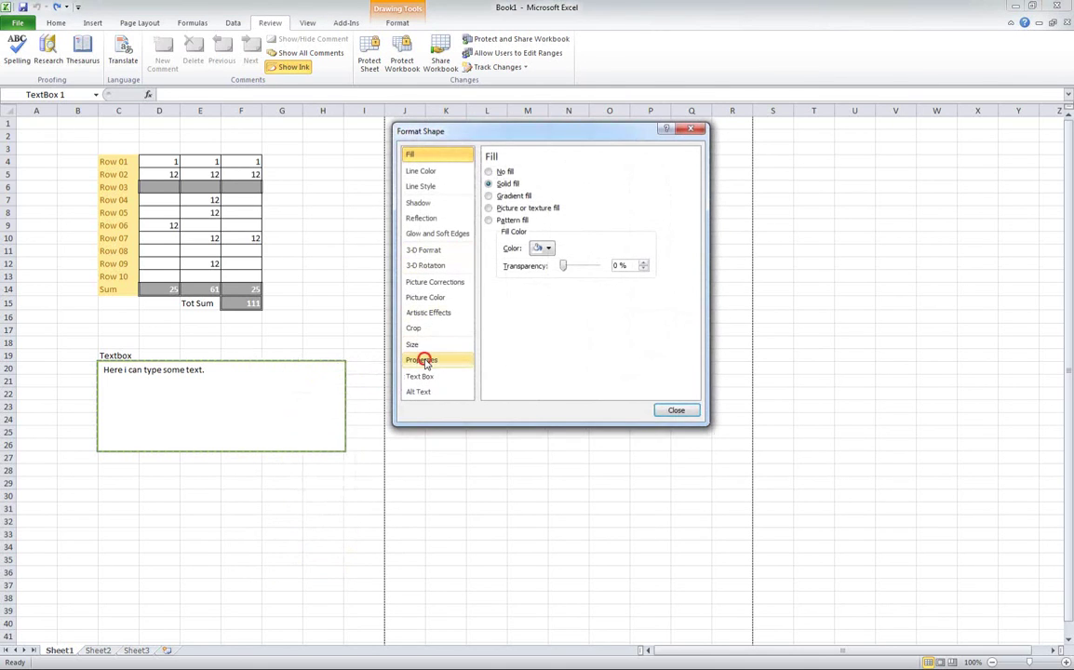
{"action": "left_click", "coordinate": [424, 359]}
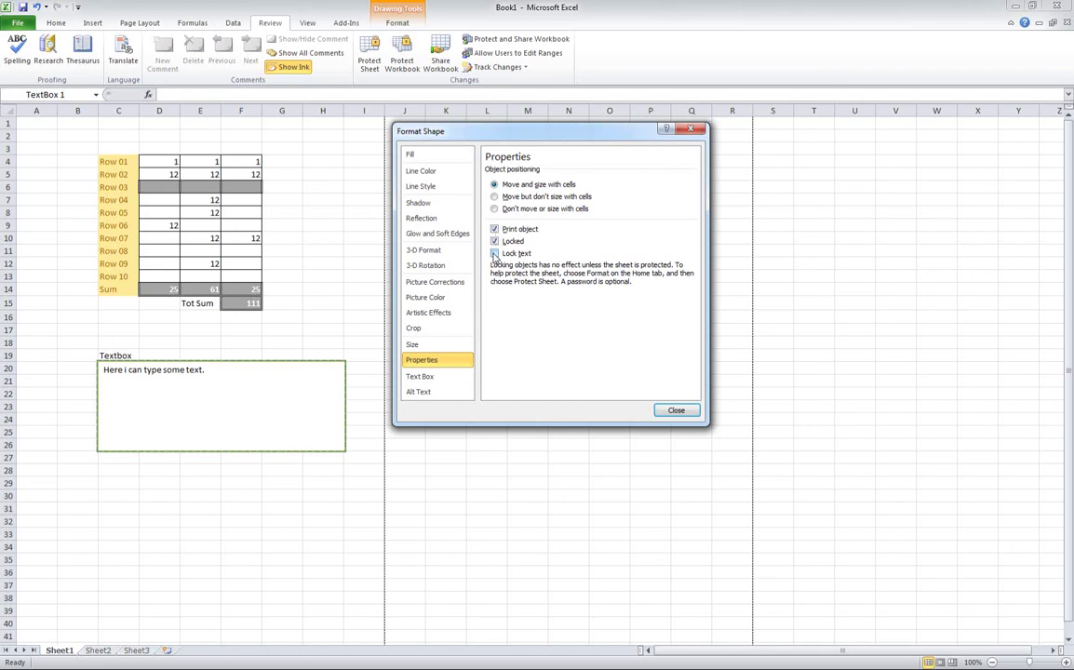
{"action": "left_click", "coordinate": [494, 254]}
{"action": "left_click", "coordinate": [674, 411]}
{"action": "left_click", "coordinate": [435, 317]}
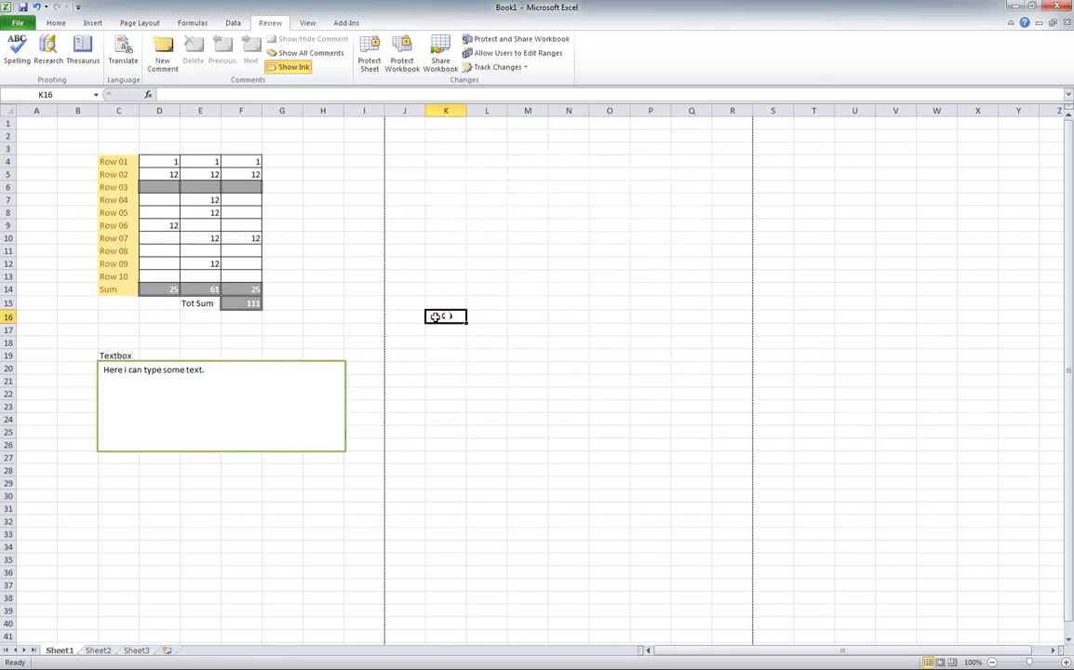